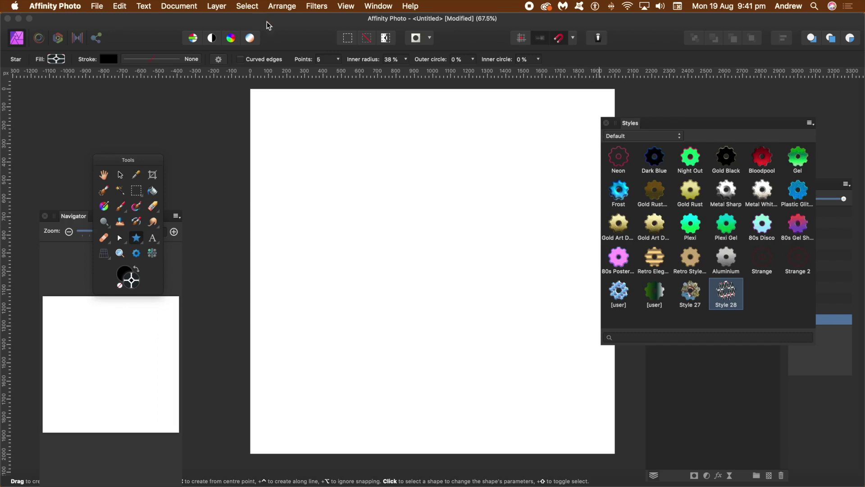
Step: Check the View menu's panel options, then bring up the shape tools flyout from the Star Tool
{"action": "left_click", "coordinate": [350, 6]}
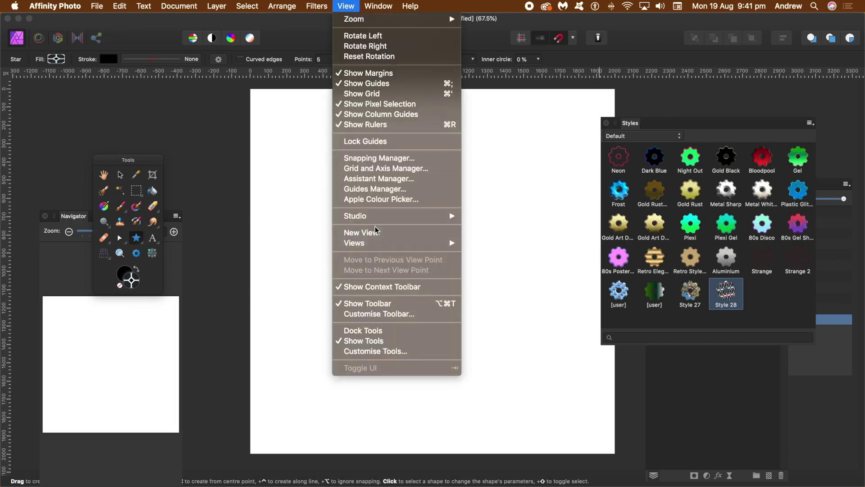
{"action": "mouse_move", "coordinate": [377, 217]}
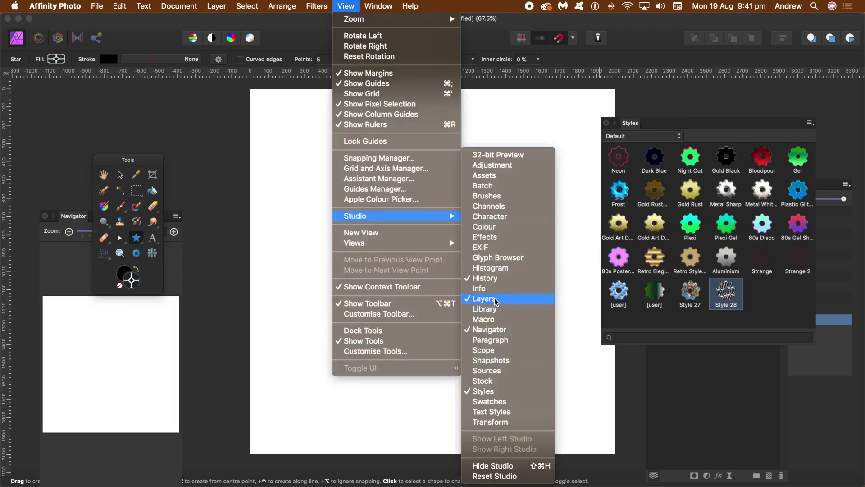
{"action": "left_click", "coordinate": [566, 29]}
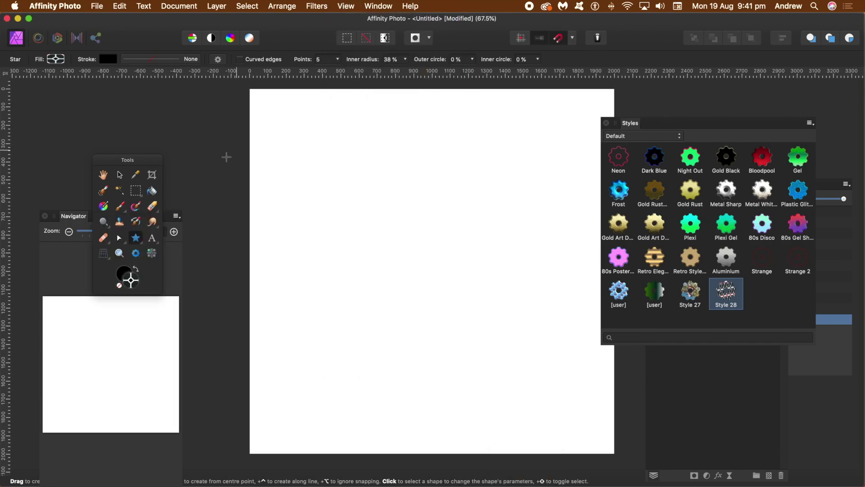
{"action": "left_click", "coordinate": [140, 242]}
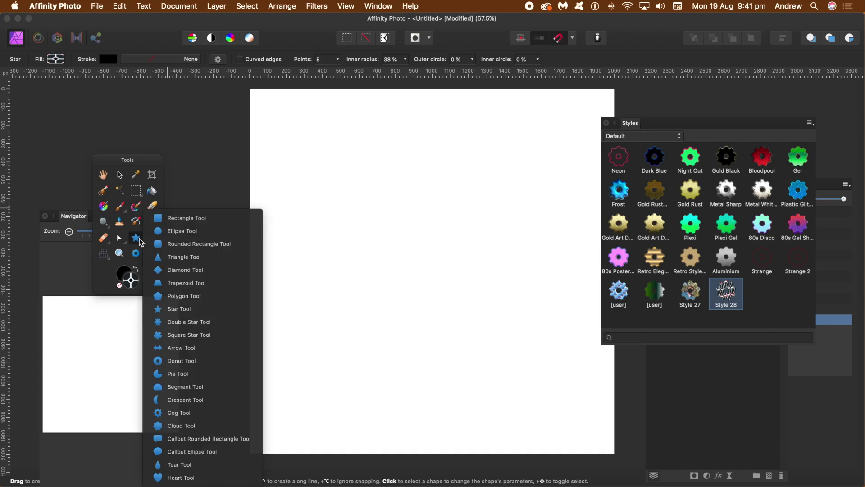
Step: Draw a large pentagon across the middle of the page with the Polygon Tool
{"action": "left_click", "coordinate": [184, 296]}
{"action": "left_click_drag", "start_coordinate": [321, 146], "coordinate": [582, 399]}
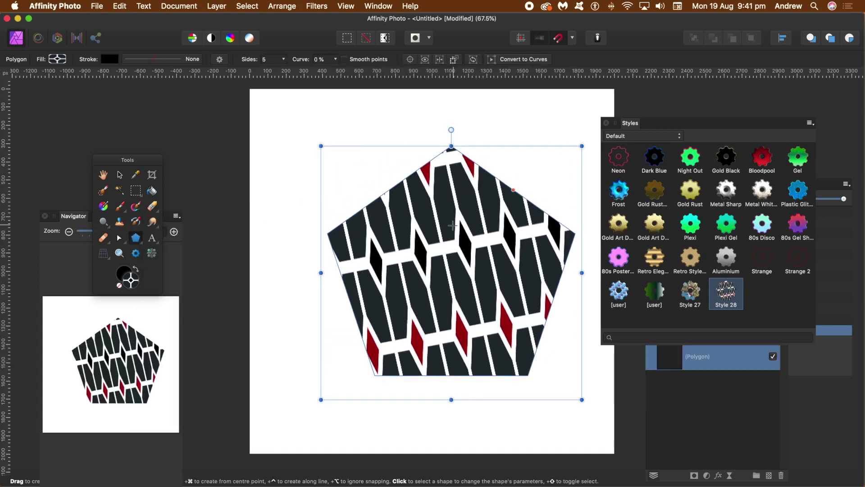
{"action": "left_click", "coordinate": [58, 59]}
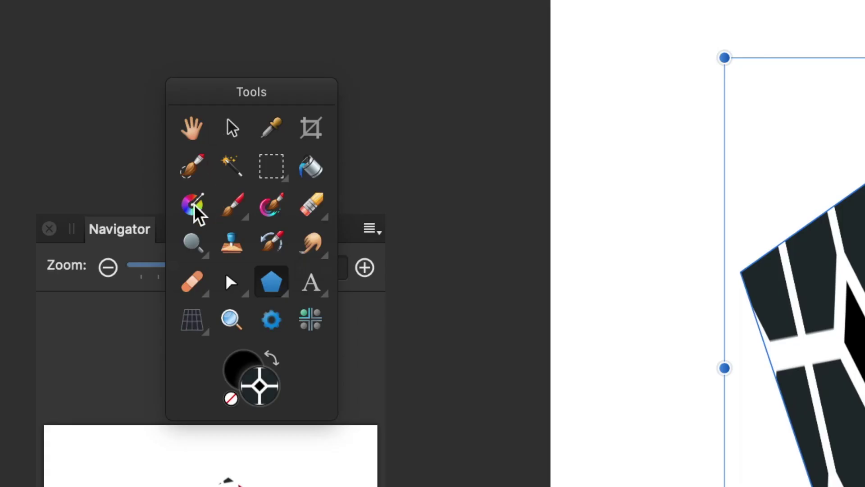
Step: Fill the pentagon with bitmap GX97_Antique_Graphicxtras_013.png, then rotate and rescale its tiles
{"action": "left_click", "coordinate": [198, 216]}
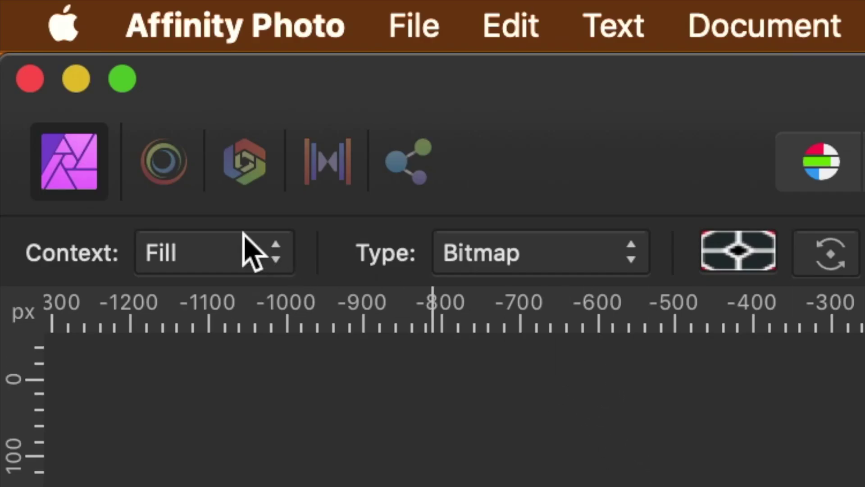
{"action": "left_click", "coordinate": [513, 275]}
{"action": "left_click", "coordinate": [513, 260]}
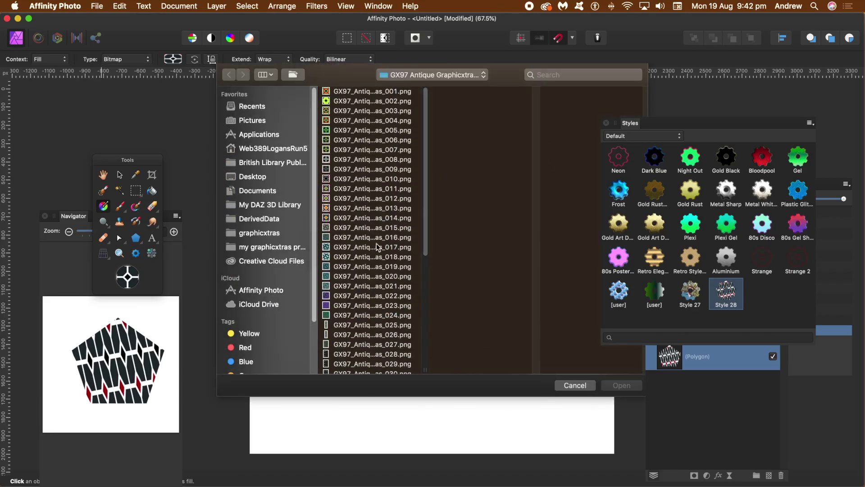
{"action": "left_click", "coordinate": [356, 208]}
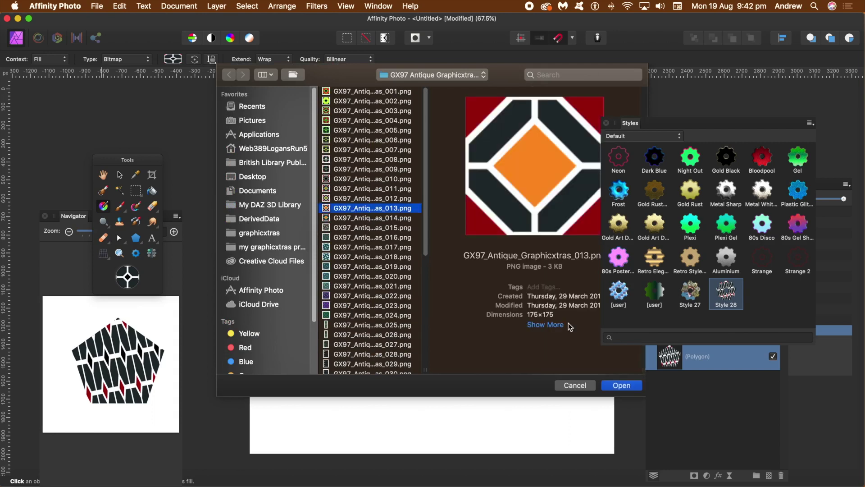
{"action": "left_click", "coordinate": [619, 384]}
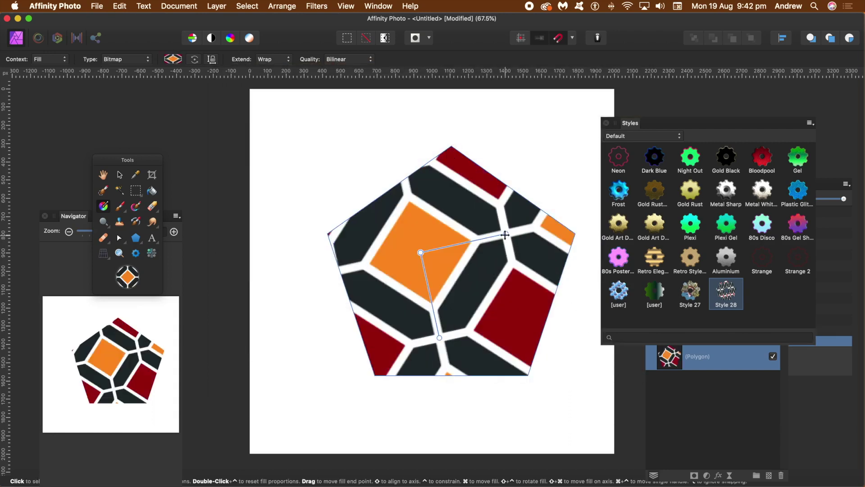
{"action": "left_click_drag", "start_coordinate": [506, 235], "coordinate": [476, 299]}
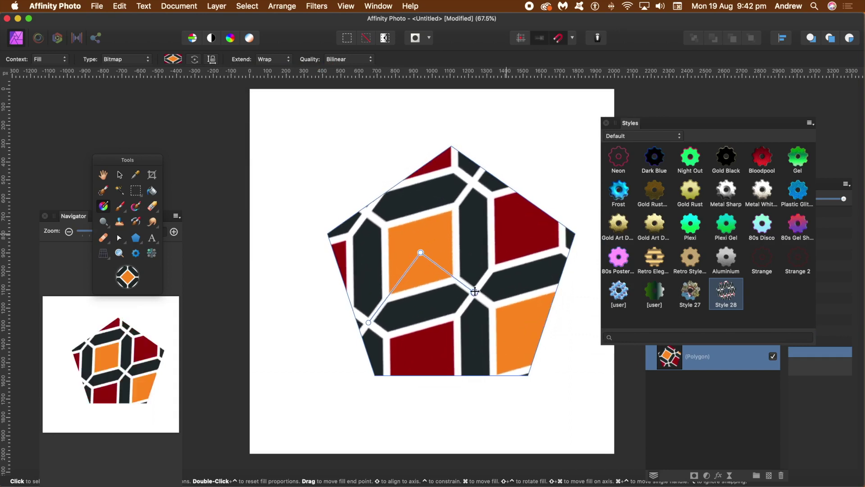
Step: Inspect the pentagon's fill colour options, then bring up the fill type choices
{"action": "left_click", "coordinate": [173, 61]}
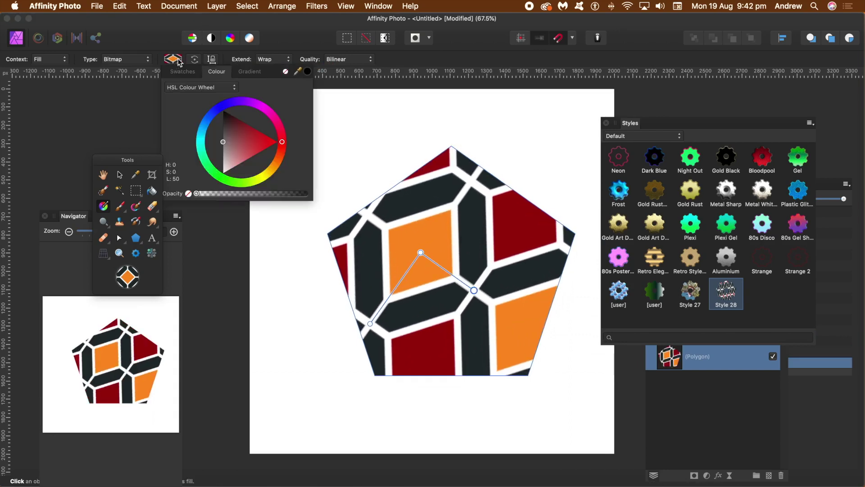
{"action": "left_click", "coordinate": [161, 44]}
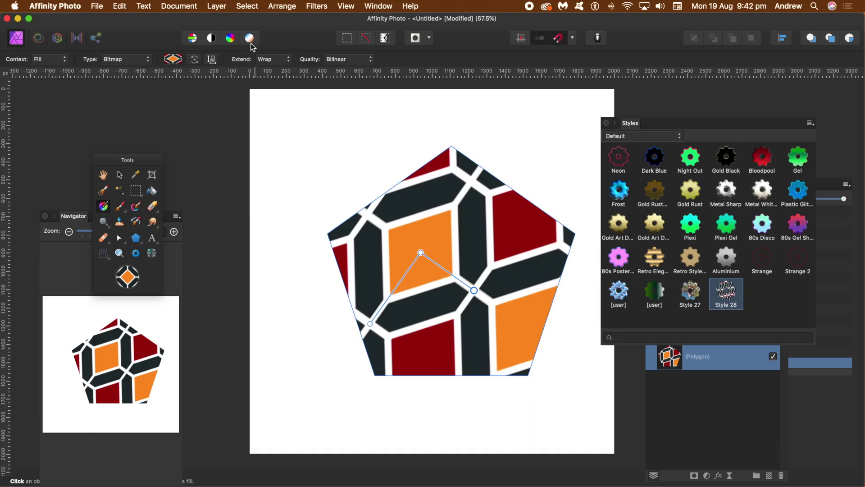
{"action": "left_click", "coordinate": [130, 60]}
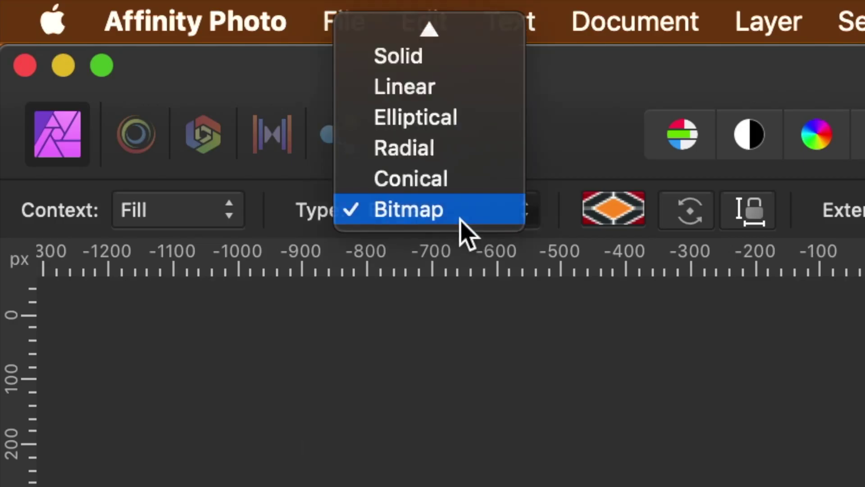
Step: Preview antique tiles 010, 007 and 006, then apply tile 028 as the bitmap fill
{"action": "left_click", "coordinate": [460, 220]}
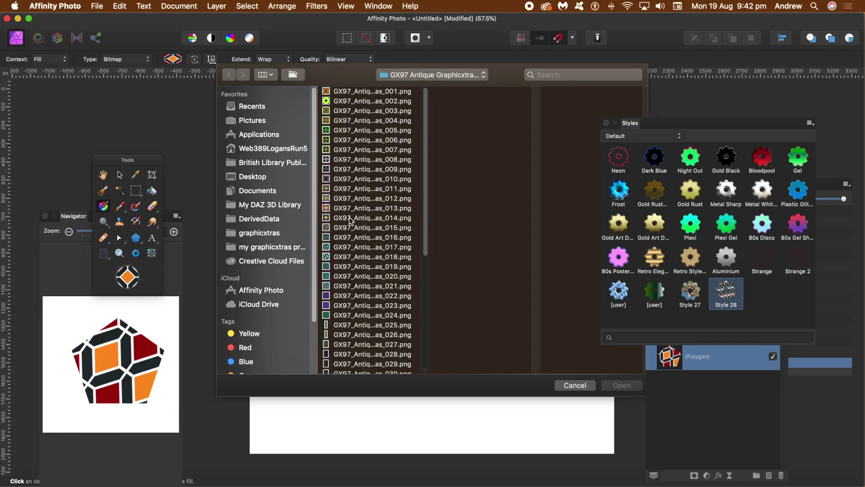
{"action": "left_click", "coordinate": [350, 219]}
{"action": "left_click", "coordinate": [347, 180]}
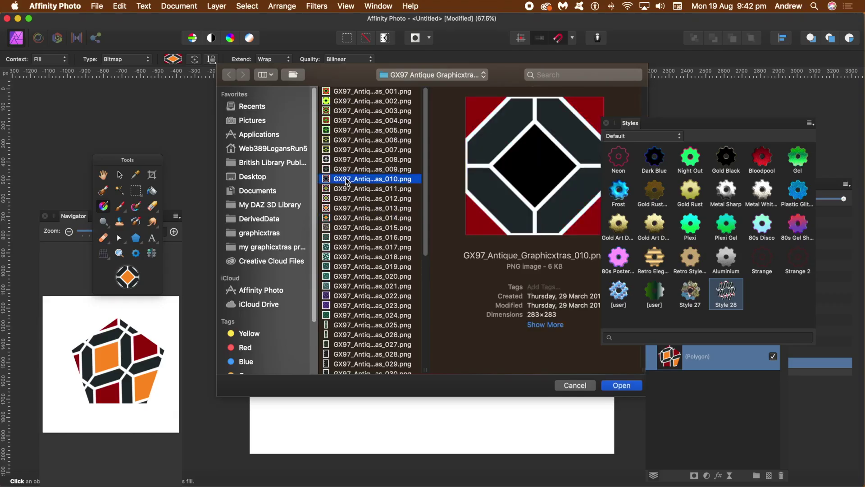
{"action": "left_click", "coordinate": [351, 152]}
{"action": "left_click", "coordinate": [356, 141]}
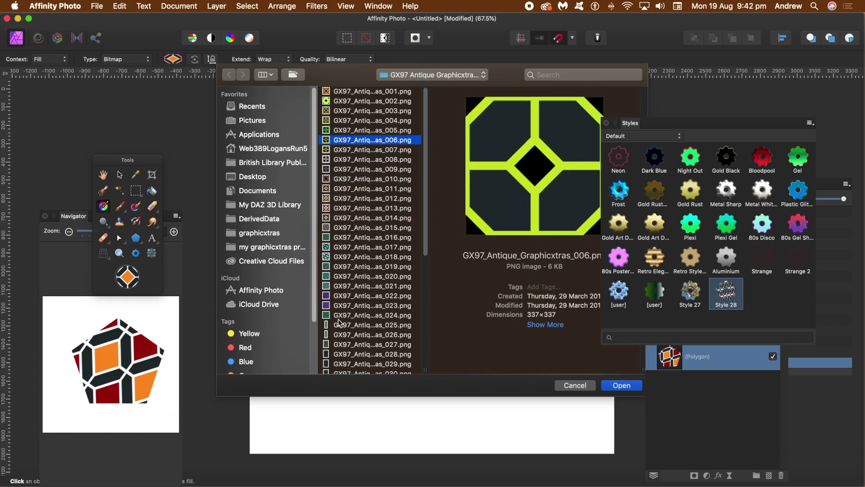
{"action": "left_click", "coordinate": [363, 352]}
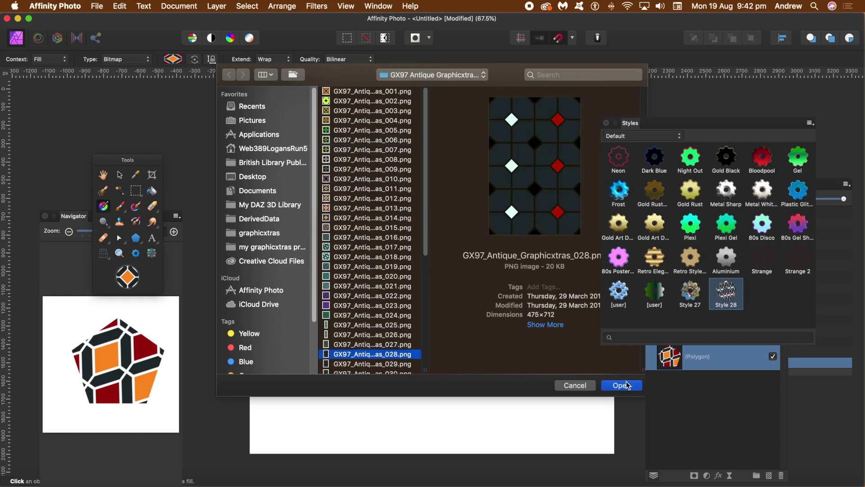
{"action": "left_click", "coordinate": [626, 385]}
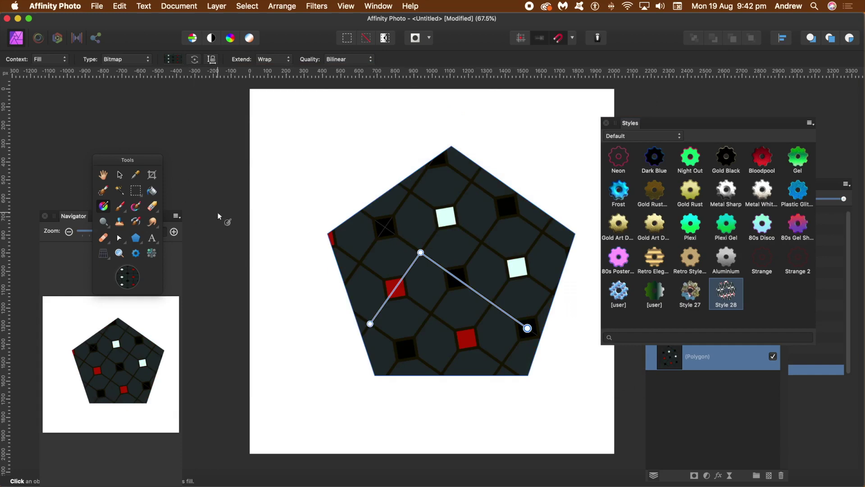
{"action": "left_click", "coordinate": [126, 59]}
Step: Apply GX97 antique tile 023, the purple lattice, as the pentagon's bitmap fill
{"action": "left_click", "coordinate": [123, 60]}
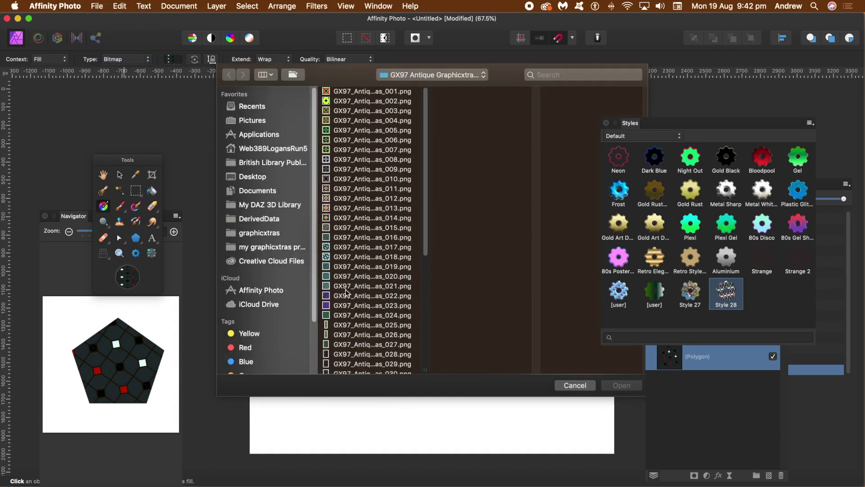
{"action": "left_click", "coordinate": [347, 307]}
{"action": "left_click", "coordinate": [621, 385]}
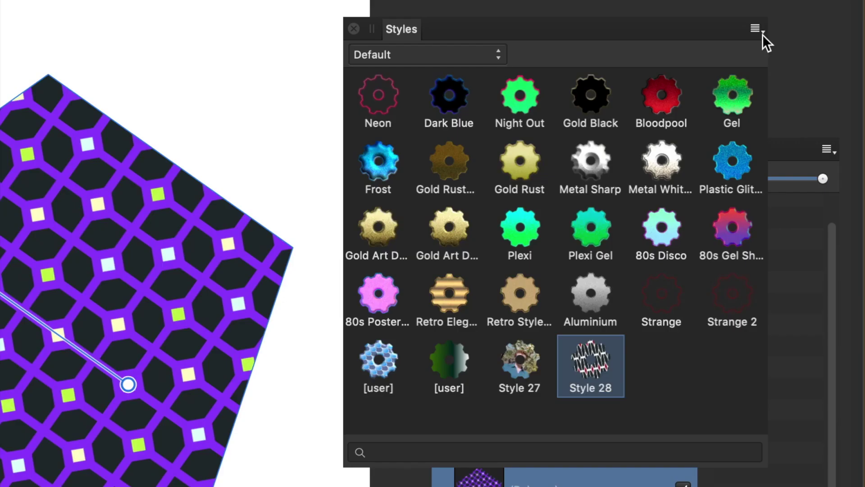
{"action": "left_click", "coordinate": [812, 125]}
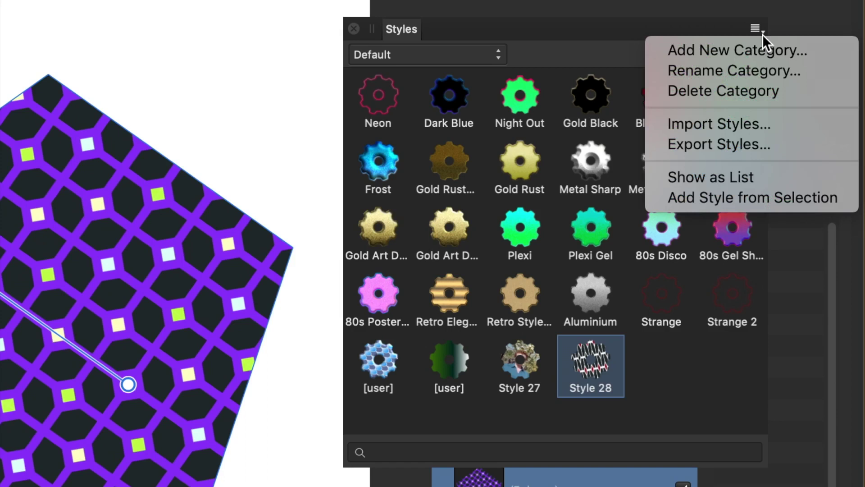
Step: Add the purple pentagon's look to the styles collection as Style 29
{"action": "left_click", "coordinate": [764, 201]}
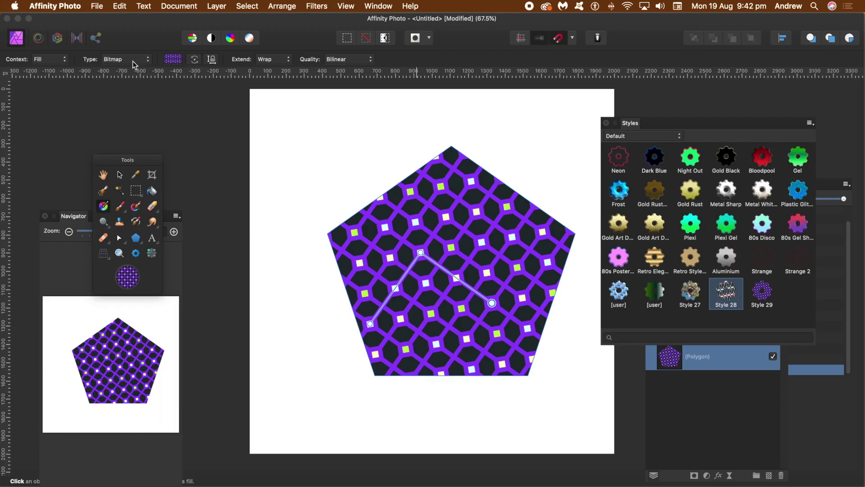
{"action": "left_click", "coordinate": [126, 59]}
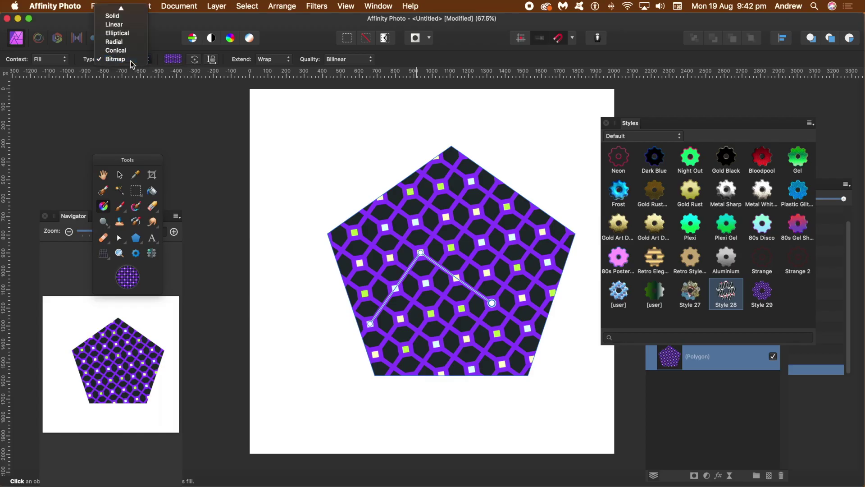
Step: Apply yellow antique tile 033 as the fill, shift it up-right, and reselect the Polygon layer
{"action": "left_click", "coordinate": [117, 59]}
{"action": "left_click_drag", "start_coordinate": [428, 193], "coordinate": [425, 276]}
{"action": "left_click", "coordinate": [348, 252]}
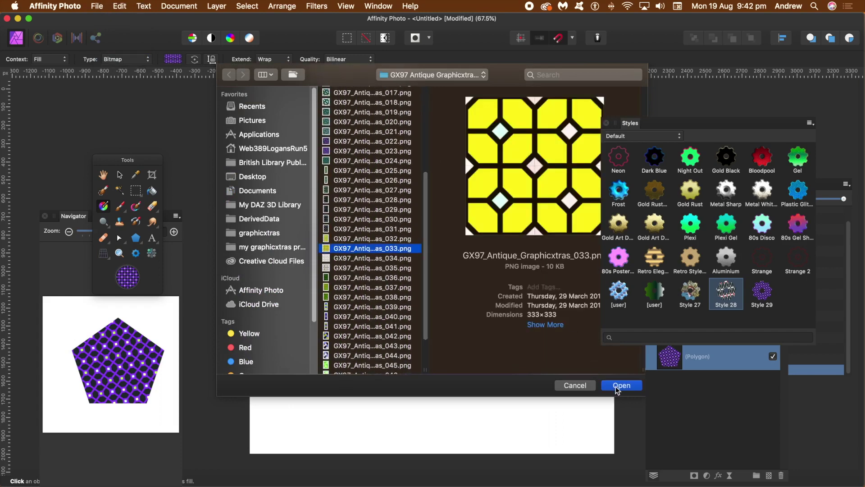
{"action": "left_click", "coordinate": [617, 388]}
{"action": "left_click_drag", "start_coordinate": [415, 248], "coordinate": [423, 229]}
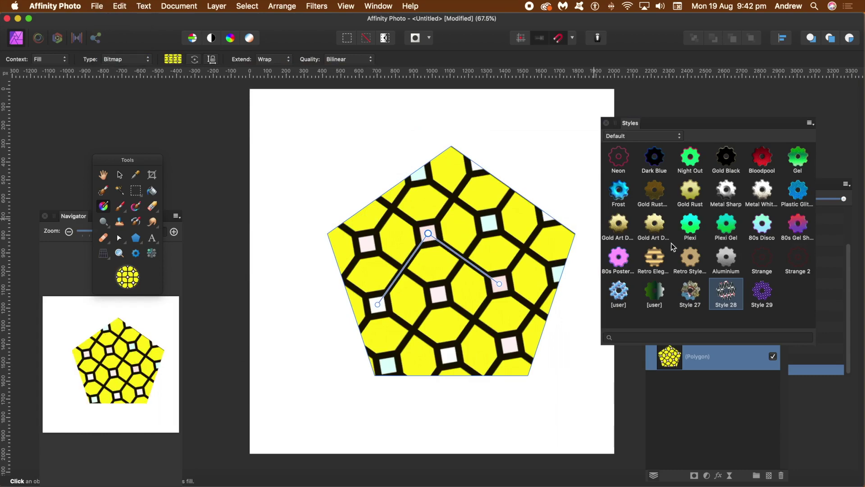
{"action": "left_click", "coordinate": [704, 416]}
{"action": "left_click", "coordinate": [733, 366]}
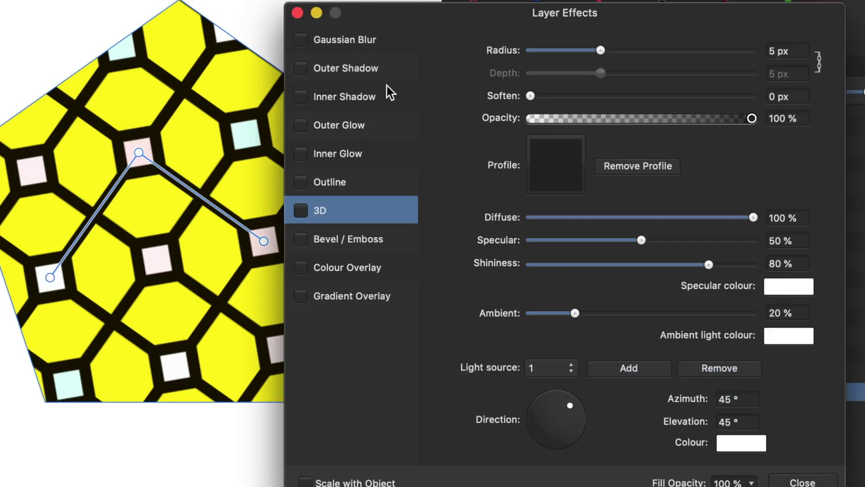
Step: Give the pentagon a 1.4 px outline and a bevel with 9.7 px radius
{"action": "left_click", "coordinate": [300, 210]}
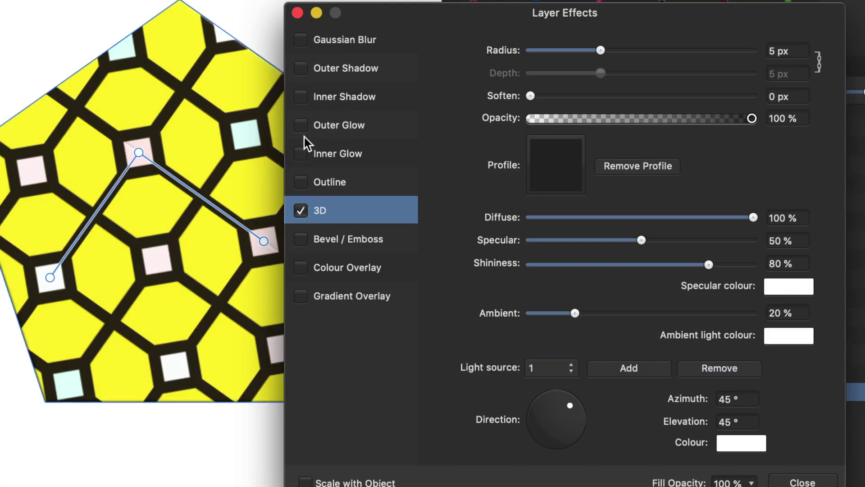
{"action": "left_click", "coordinate": [304, 183]}
{"action": "left_click", "coordinate": [329, 183]}
{"action": "left_click_drag", "start_coordinate": [543, 95], "coordinate": [584, 98]}
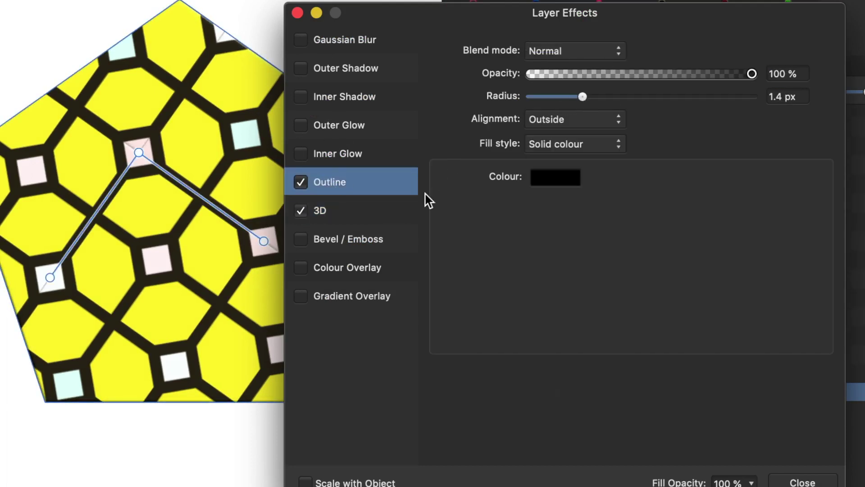
{"action": "left_click", "coordinate": [340, 241]}
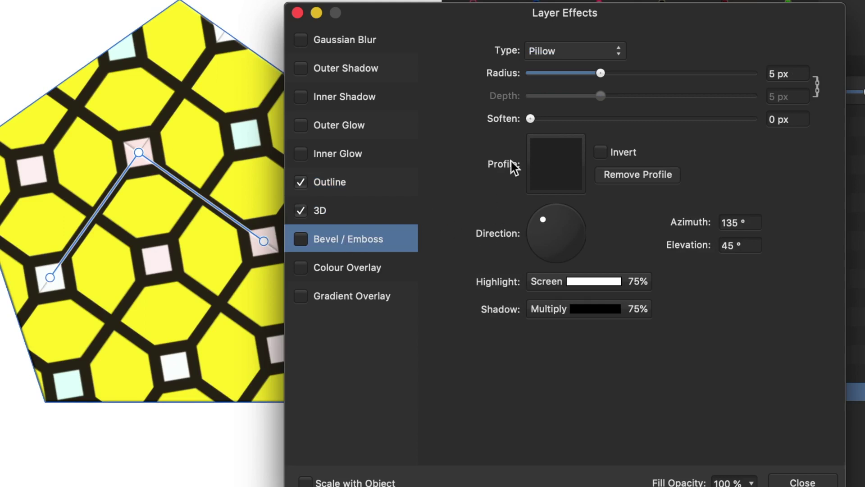
{"action": "left_click_drag", "start_coordinate": [601, 73], "coordinate": [625, 73]}
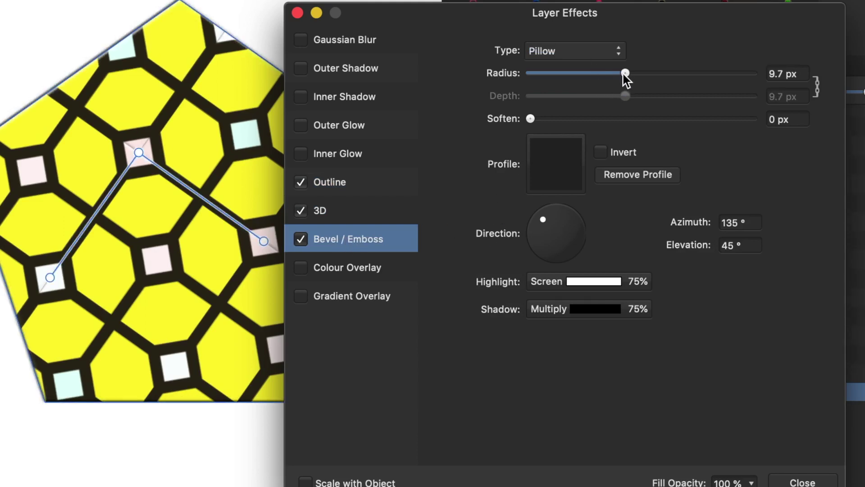
Step: Add a Difference-blended gradient overlay angled about 293° and close Layer Effects
{"action": "left_click", "coordinate": [301, 296]}
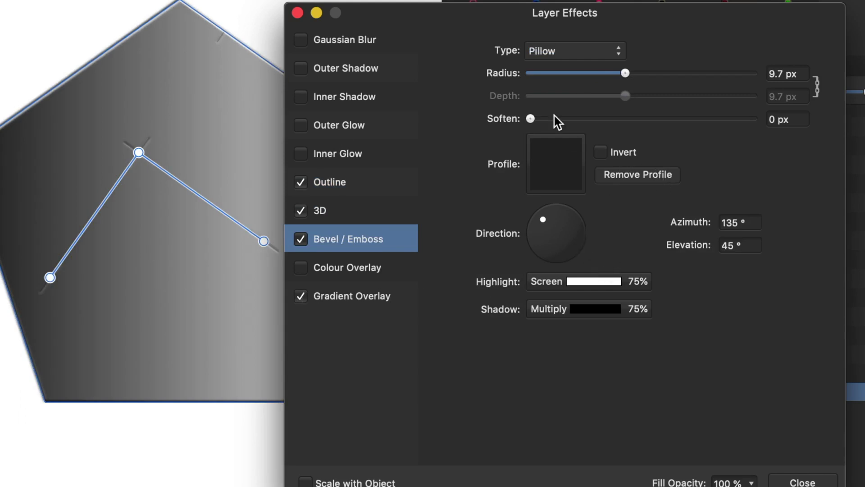
{"action": "left_click", "coordinate": [342, 296]}
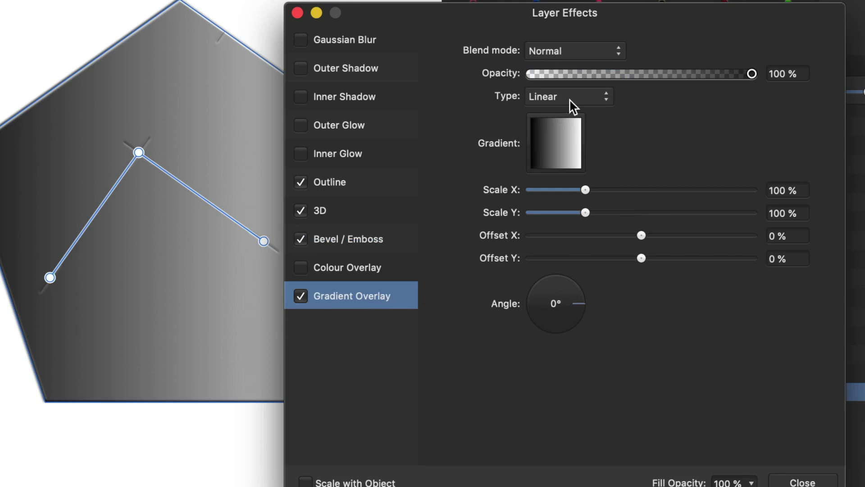
{"action": "left_click", "coordinate": [546, 53]}
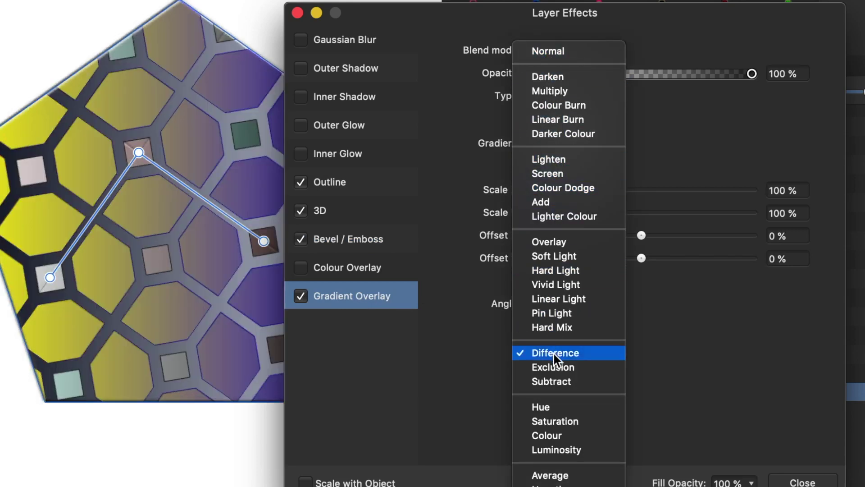
{"action": "left_click", "coordinate": [553, 353]}
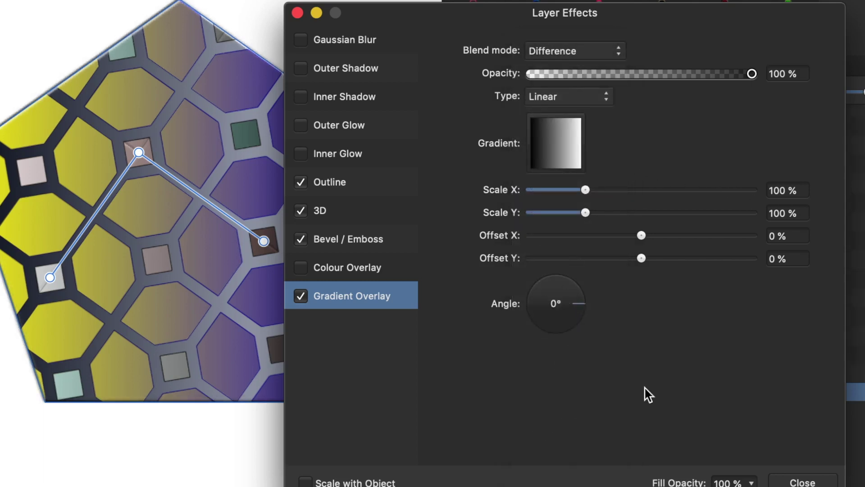
{"action": "left_click_drag", "start_coordinate": [573, 309], "coordinate": [566, 331]}
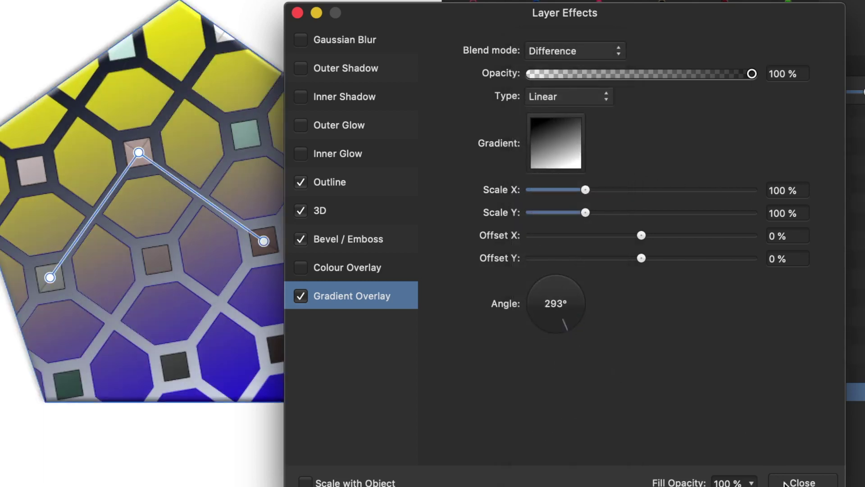
{"action": "left_click", "coordinate": [819, 483]}
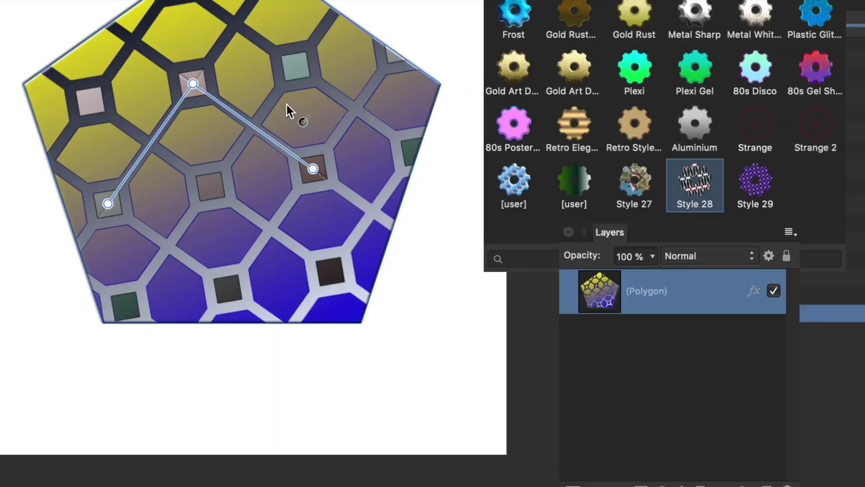
Step: Save the pentagon's look as Style 30 with Create Style, then check the panel menus
{"action": "right_click", "coordinate": [287, 105]}
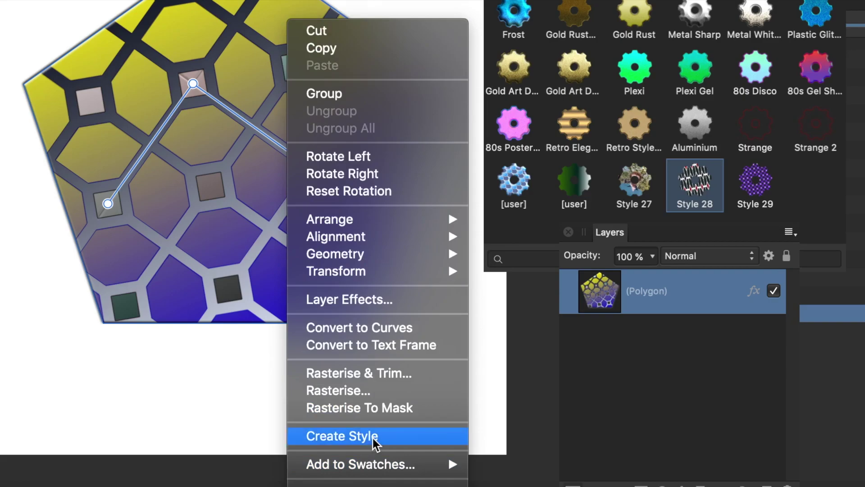
{"action": "left_click", "coordinate": [374, 440]}
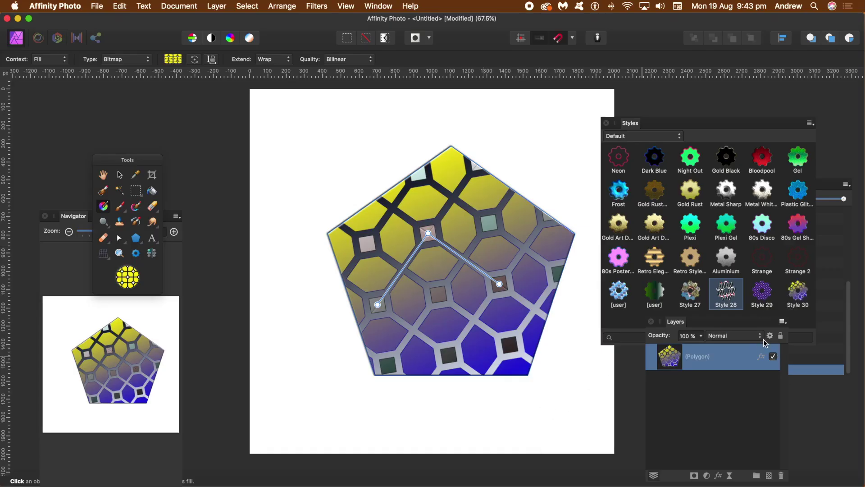
{"action": "left_click", "coordinate": [783, 322]}
{"action": "left_click", "coordinate": [794, 369]}
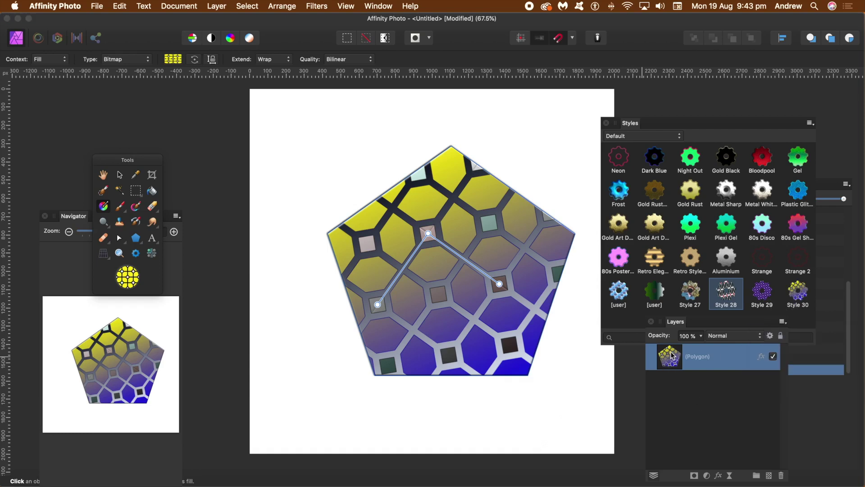
{"action": "left_click", "coordinate": [811, 123]}
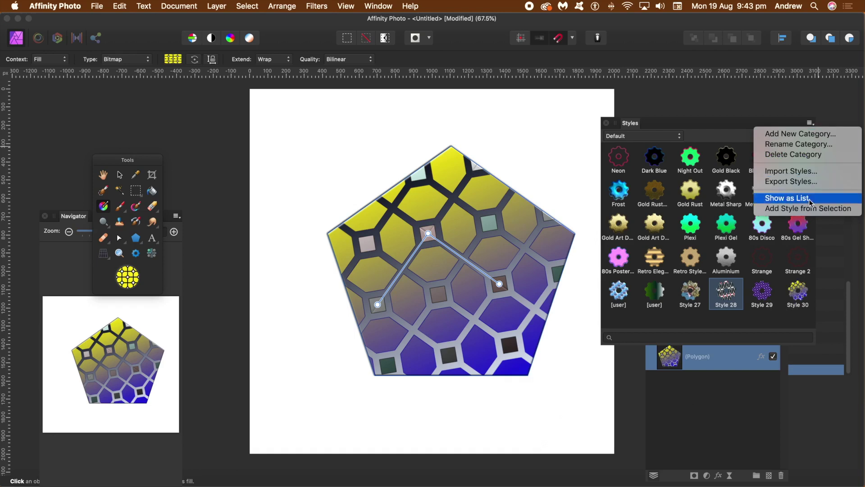
Step: Look through the pentagon's context menu and the main menus without running a command
{"action": "right_click", "coordinate": [496, 250]}
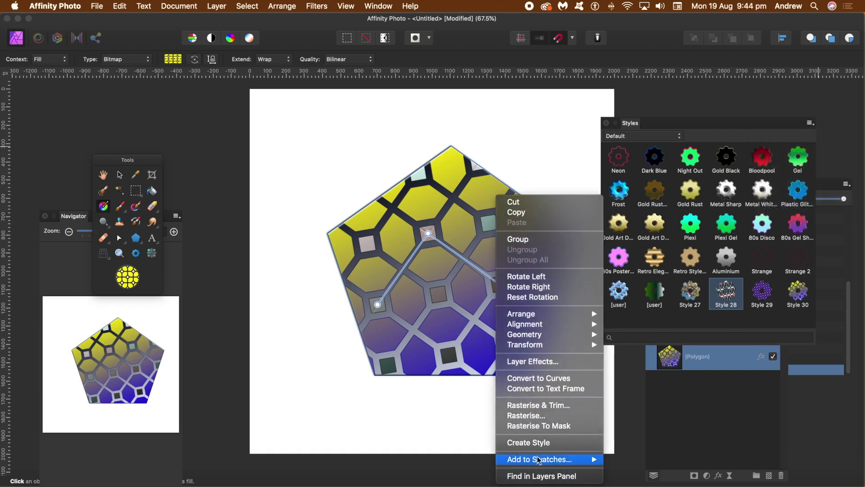
{"action": "left_click", "coordinate": [208, 7]}
{"action": "left_click", "coordinate": [212, 7]}
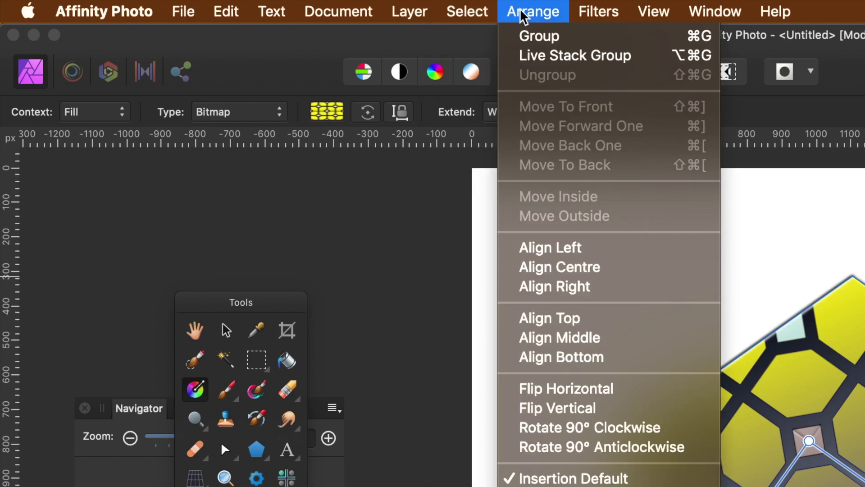
{"action": "mouse_move", "coordinate": [310, 9]}
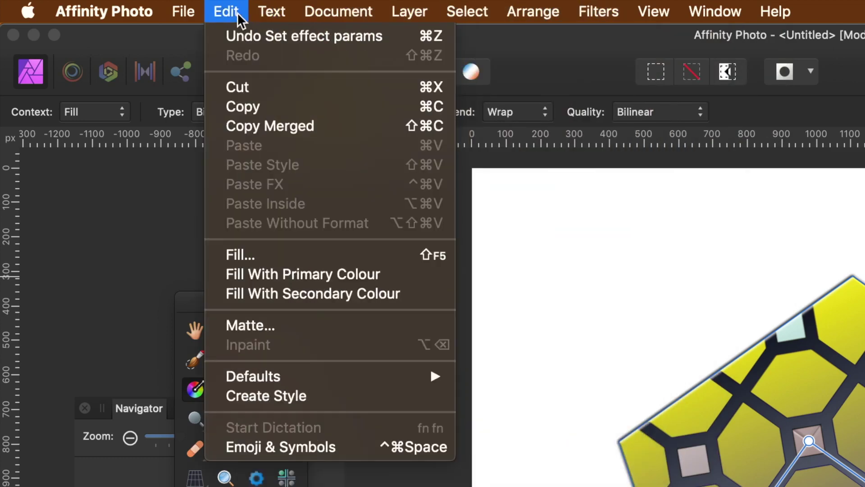
{"action": "mouse_move", "coordinate": [211, 14]}
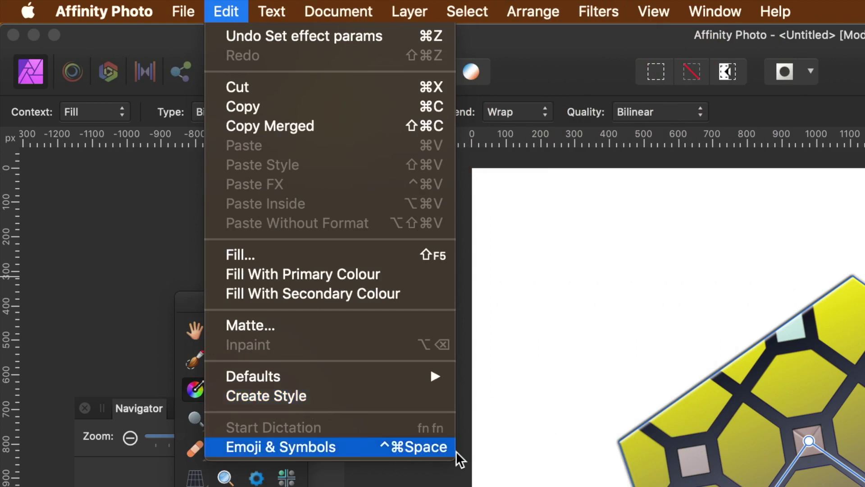
{"action": "left_click", "coordinate": [821, 456]}
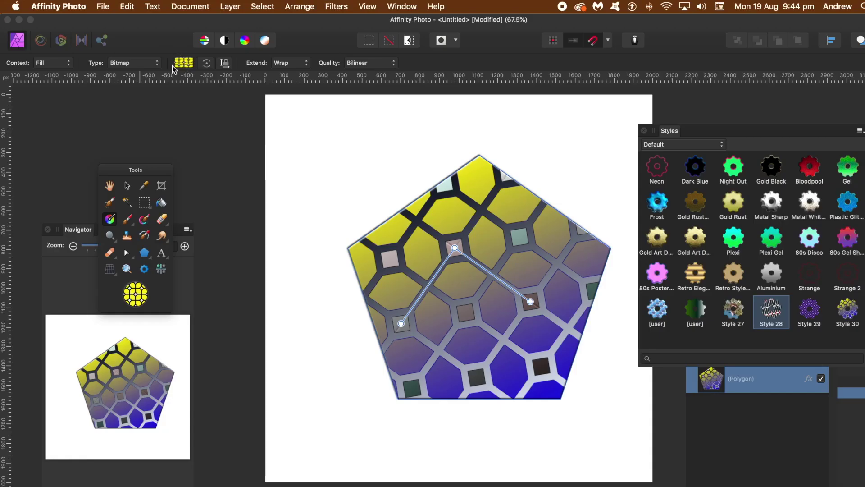
Step: Change the pentagon's fill to a tiled bitmap of the green lattice image GX97 046
{"action": "left_click", "coordinate": [130, 63]}
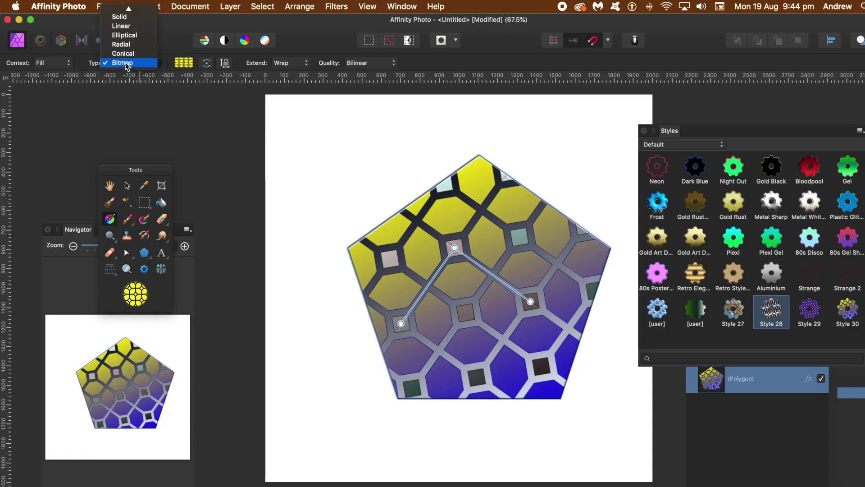
{"action": "left_click", "coordinate": [131, 64]}
{"action": "scroll", "coordinate": [451, 278], "scroll_direction": "down", "scroll_amount": 5}
{"action": "left_click", "coordinate": [352, 350]}
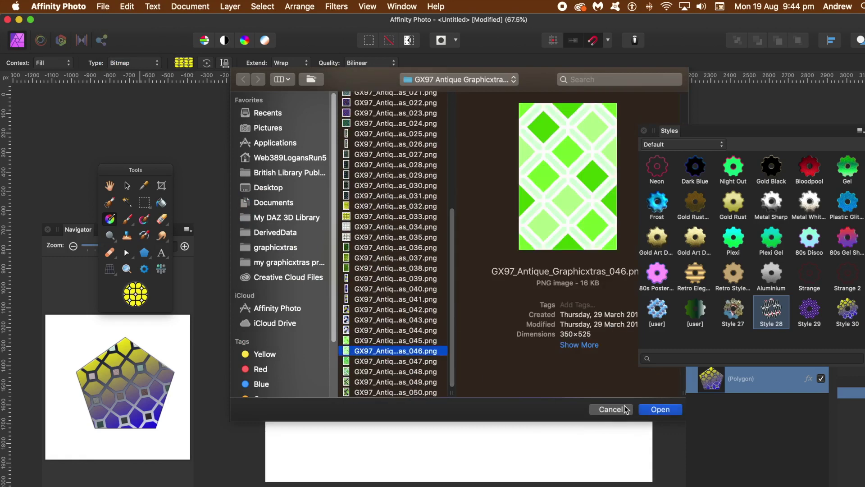
{"action": "left_click", "coordinate": [662, 409]}
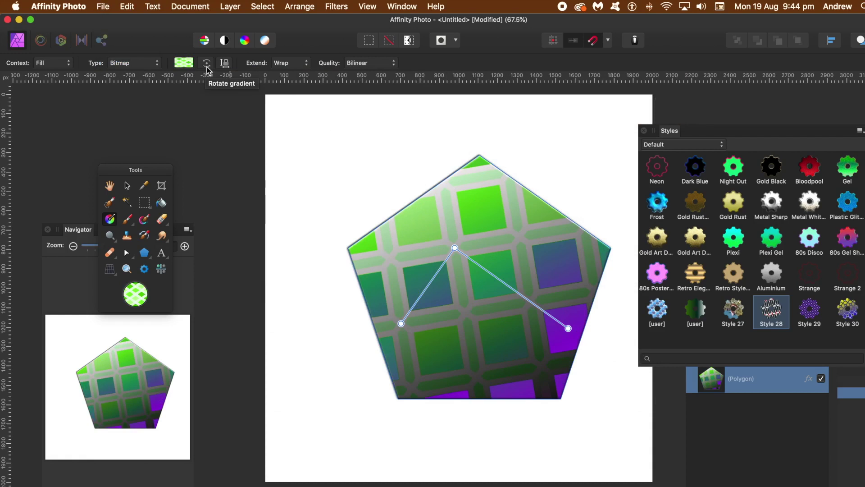
Step: Save the green-lattice pentagon as a new style, then delete the pentagon
{"action": "left_click", "coordinate": [127, 6]}
{"action": "left_click", "coordinate": [166, 225]}
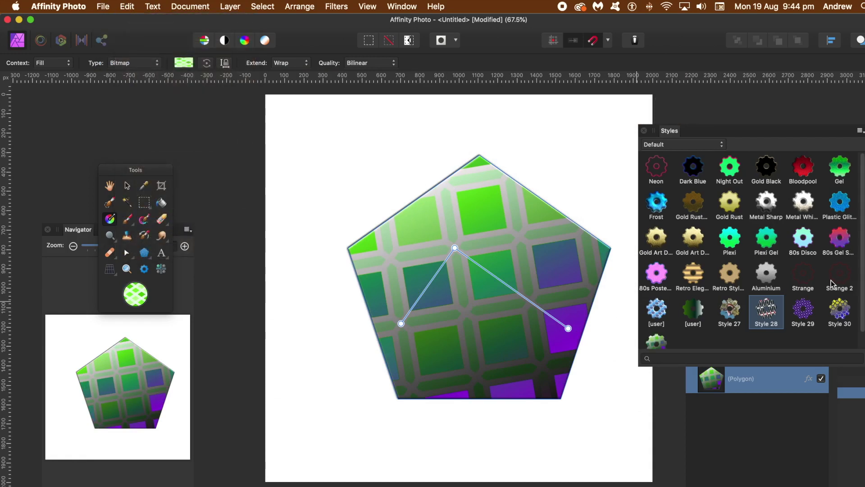
{"action": "key", "text": "Delete"}
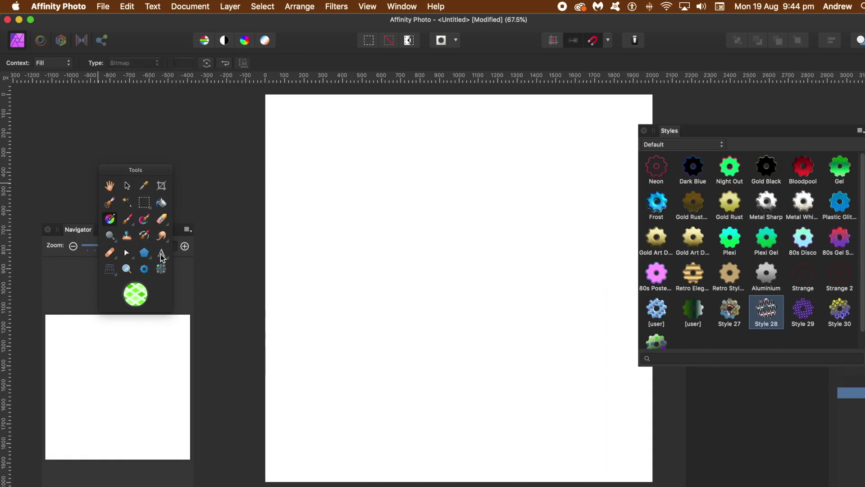
Step: Add an art-text letter A on the page
{"action": "key", "text": "t"}
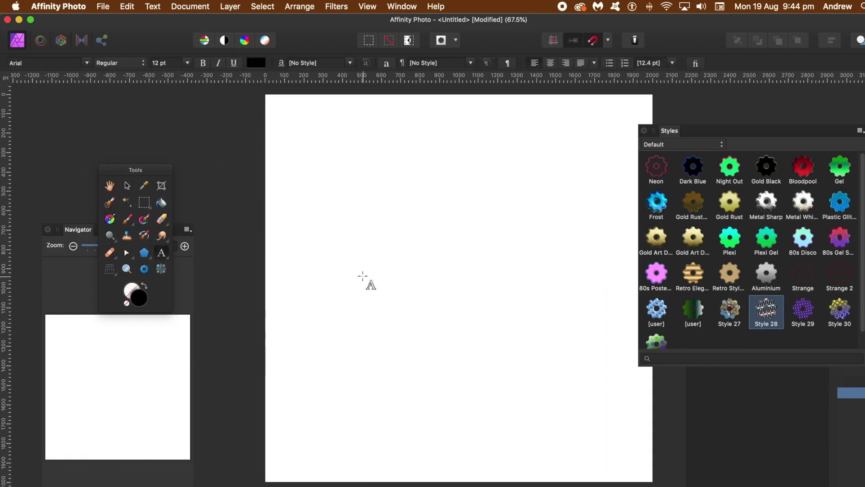
{"action": "left_click", "coordinate": [361, 276]}
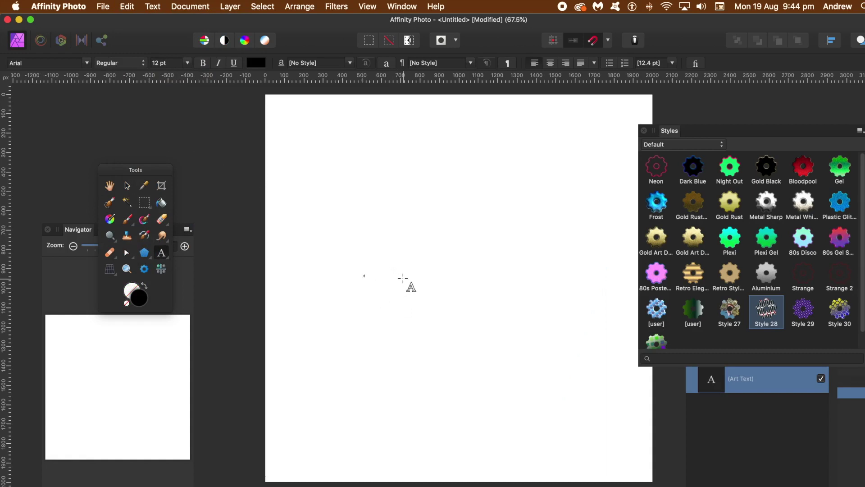
{"action": "type", "text": "A"}
Step: Scale the A up and reposition it so it fills most of the page
{"action": "left_click", "coordinate": [127, 186]}
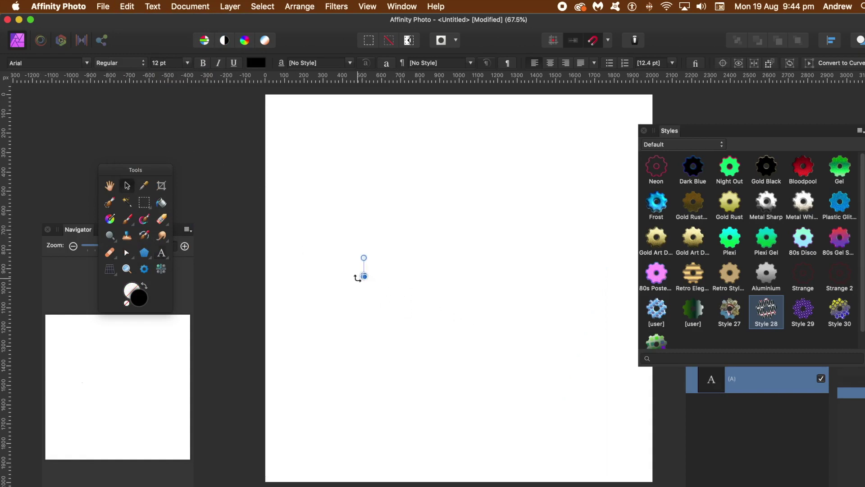
{"action": "left_click_drag", "start_coordinate": [365, 277], "coordinate": [528, 450]}
{"action": "left_click_drag", "start_coordinate": [464, 364], "coordinate": [435, 209]}
{"action": "left_click_drag", "start_coordinate": [499, 303], "coordinate": [649, 439]}
Step: Apply Styles 31, 30 and 29 to the letter A, finishing with Style 28
{"action": "left_click", "coordinate": [656, 341]}
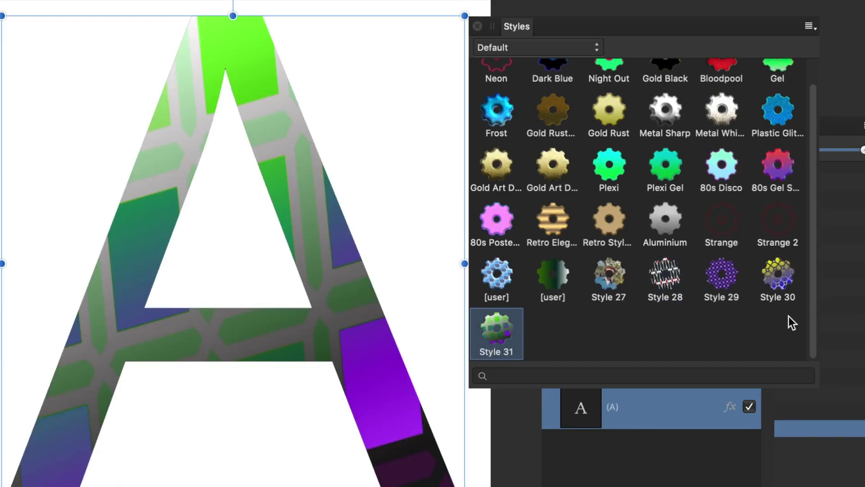
{"action": "left_click", "coordinate": [772, 272]}
{"action": "left_click", "coordinate": [720, 285]}
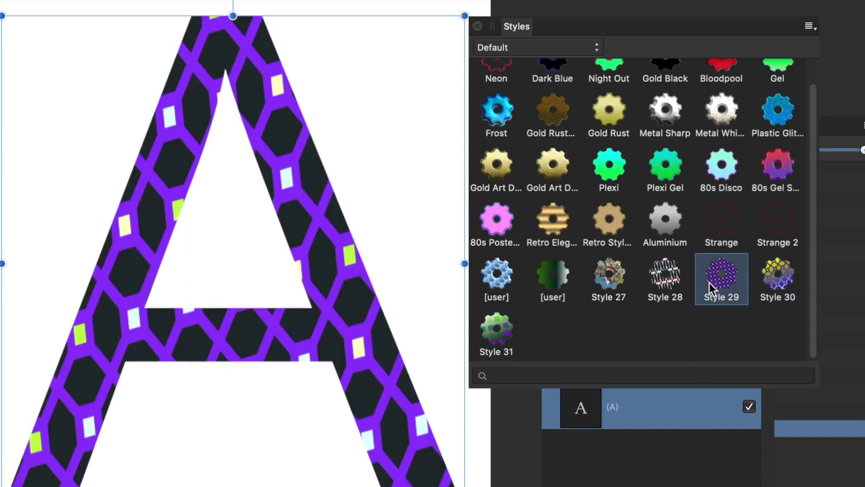
{"action": "left_click", "coordinate": [671, 285]}
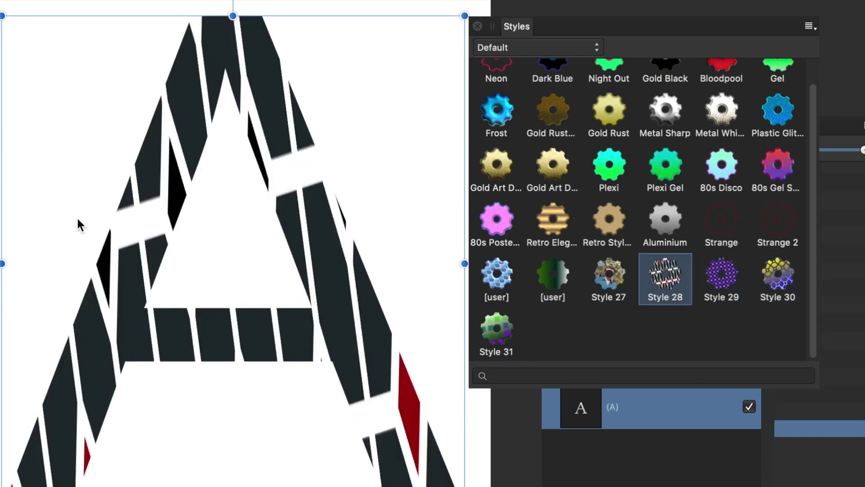